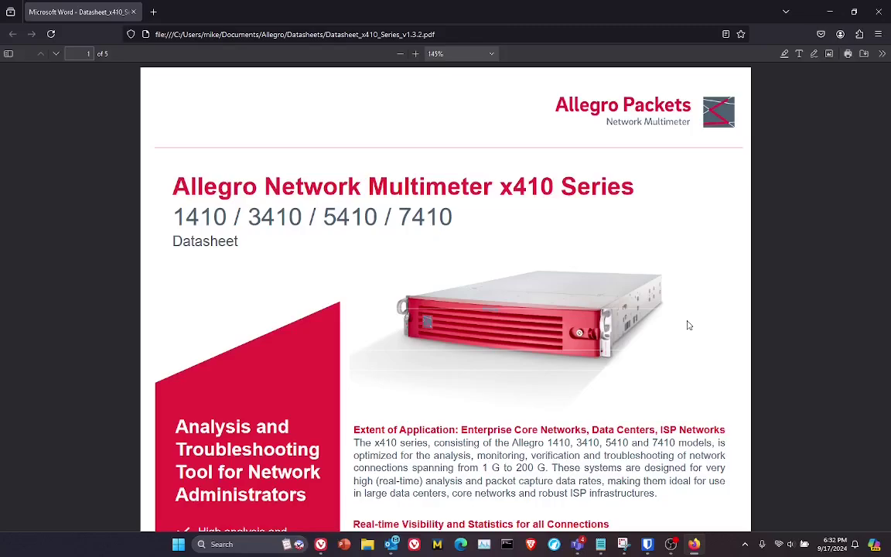
Step: Read the performance table in the x410 Series datasheet and switch to the Allegro Network Multimeter dashboard
scroll(689, 326, "down", 10)
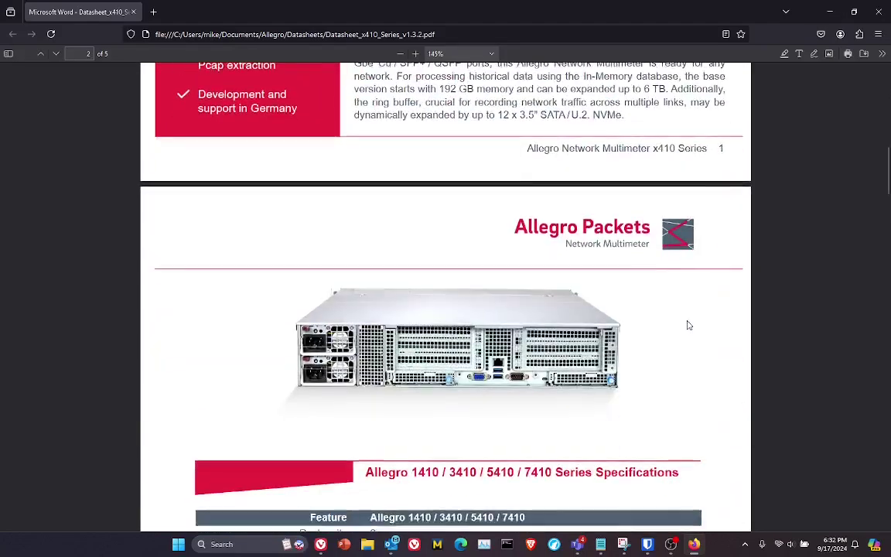
scroll(689, 325, "down", 6)
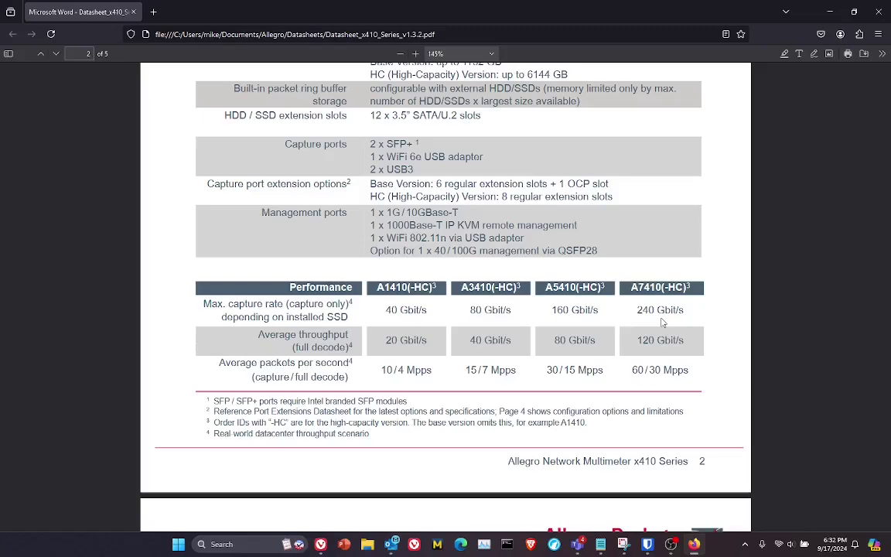
key("alt+Tab")
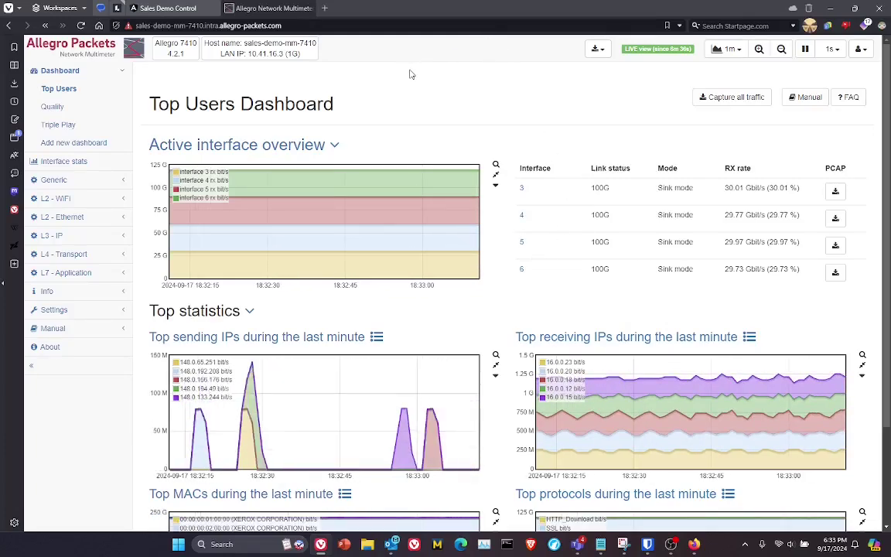
Step: Open the interface statistics and examine the packet, byte and error details of the active interfaces
left_click(760, 280)
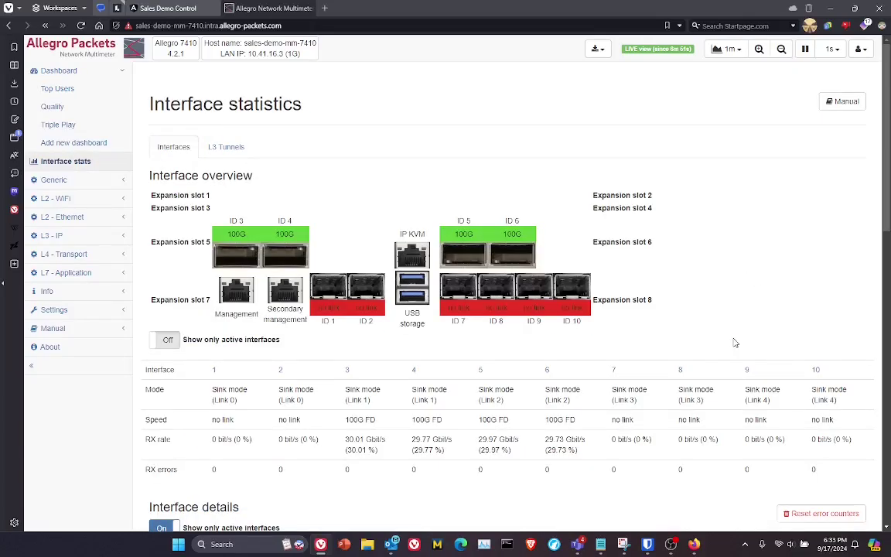
scroll(736, 343, "down", 1)
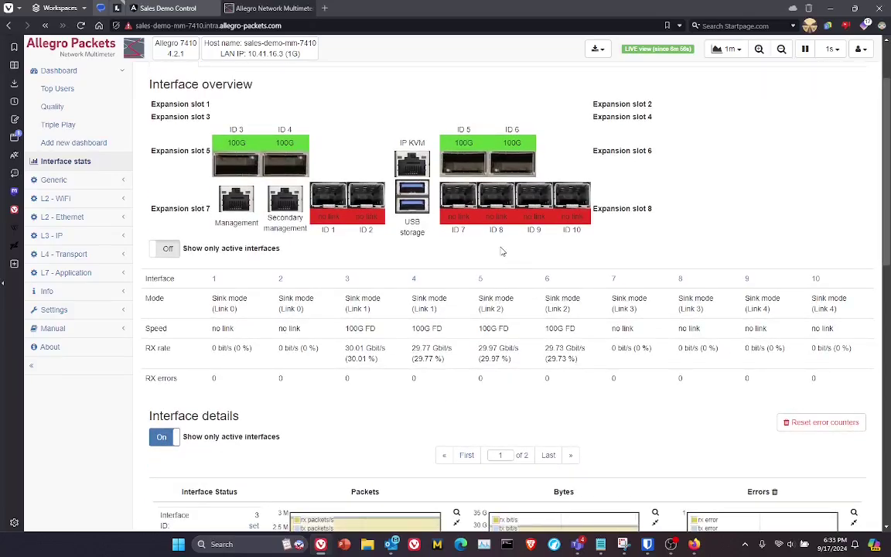
scroll(603, 364, "down", 3)
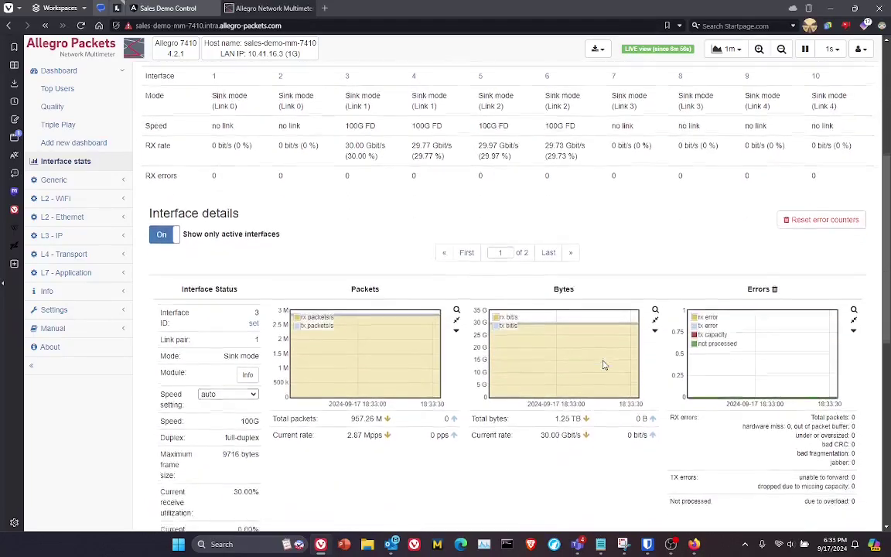
scroll(605, 365, "down", 2)
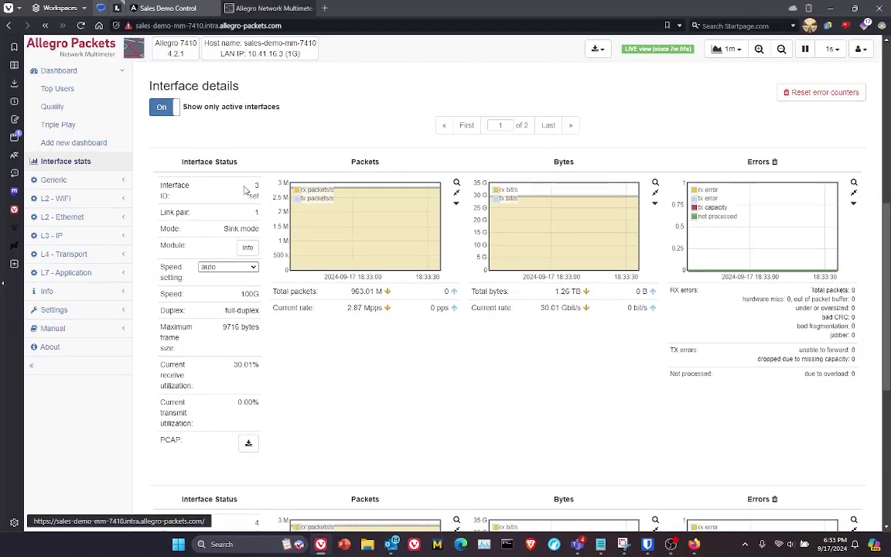
scroll(447, 348, "down", 2)
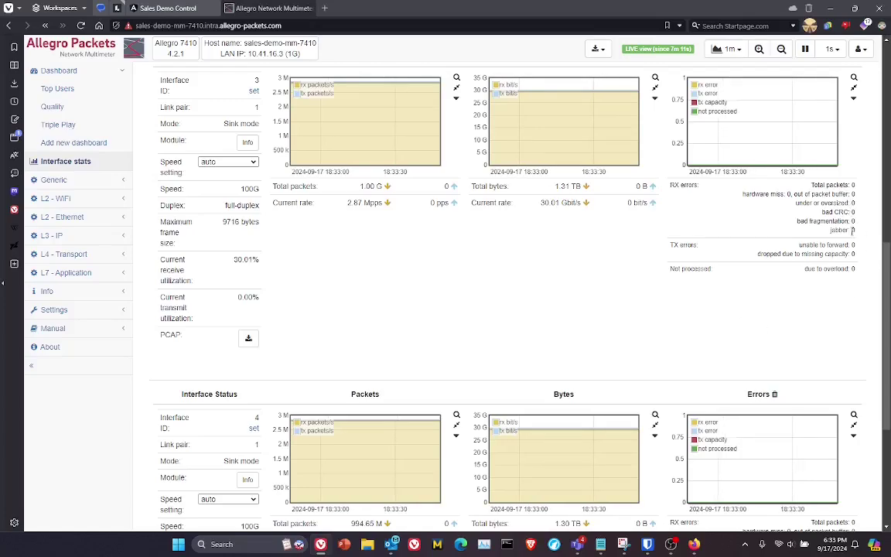
Step: Return to the Top Users Dashboard and inspect interface 6's traffic in a Webshark preview, closing the preview when done
key("alt+Left")
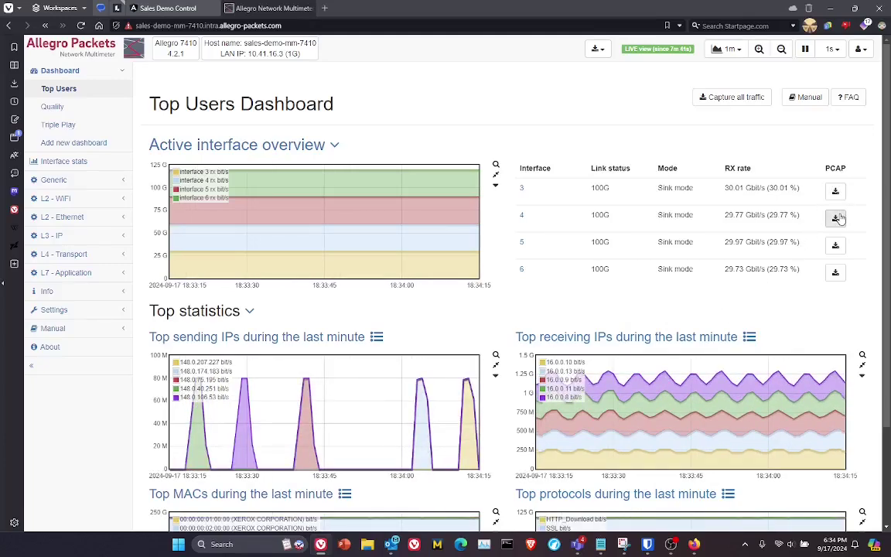
left_click(836, 272)
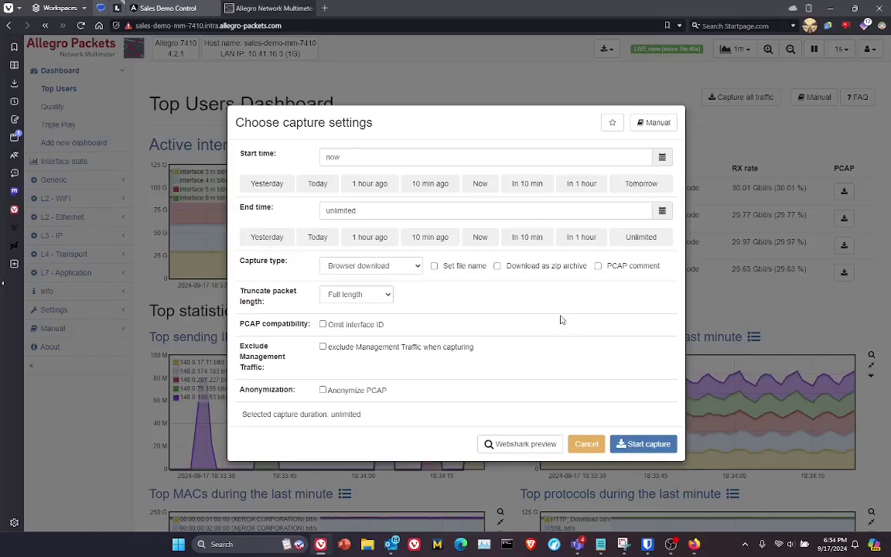
left_click(522, 448)
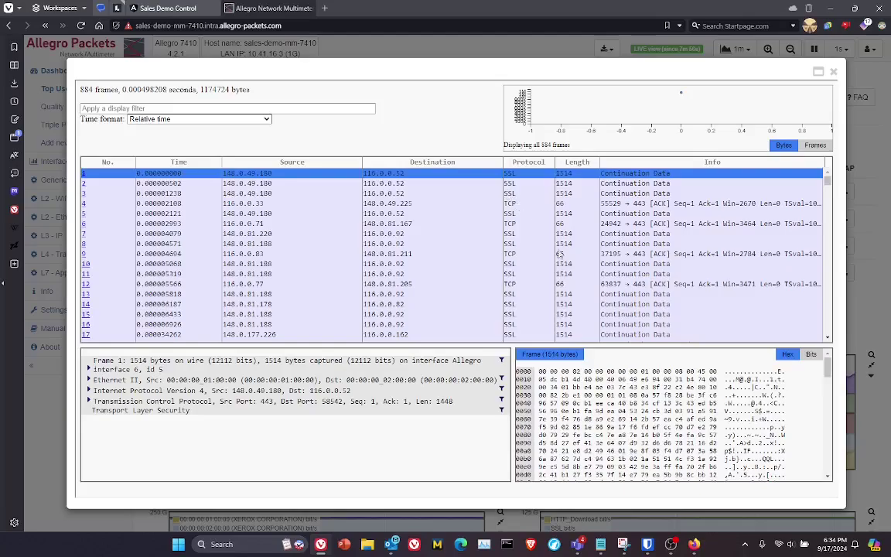
scroll(511, 236, "down", 10)
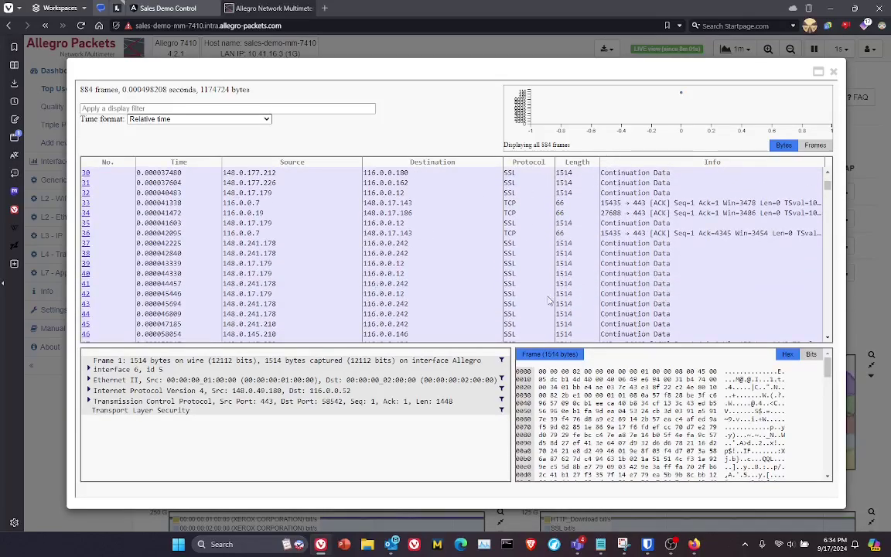
left_click(835, 73)
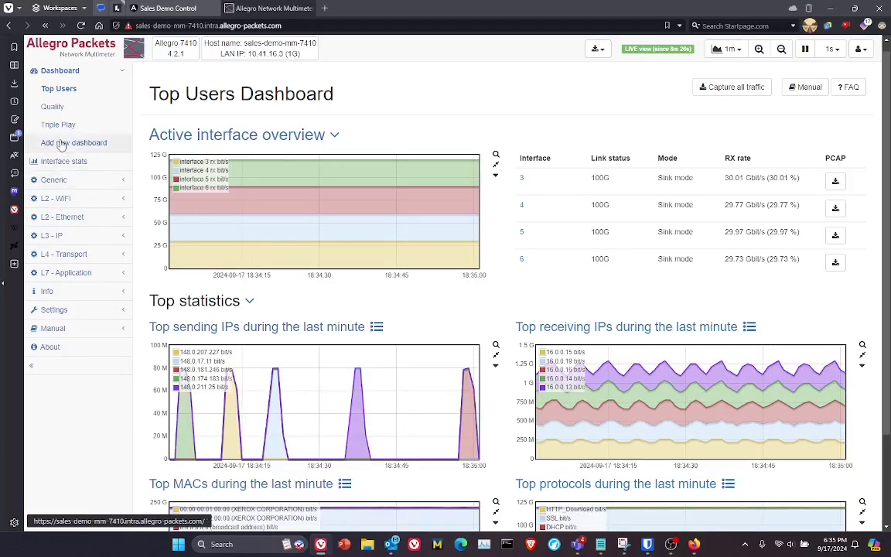
Step: Open the layer 3 IP statistics and look through the list of IP addresses
left_click(81, 238)
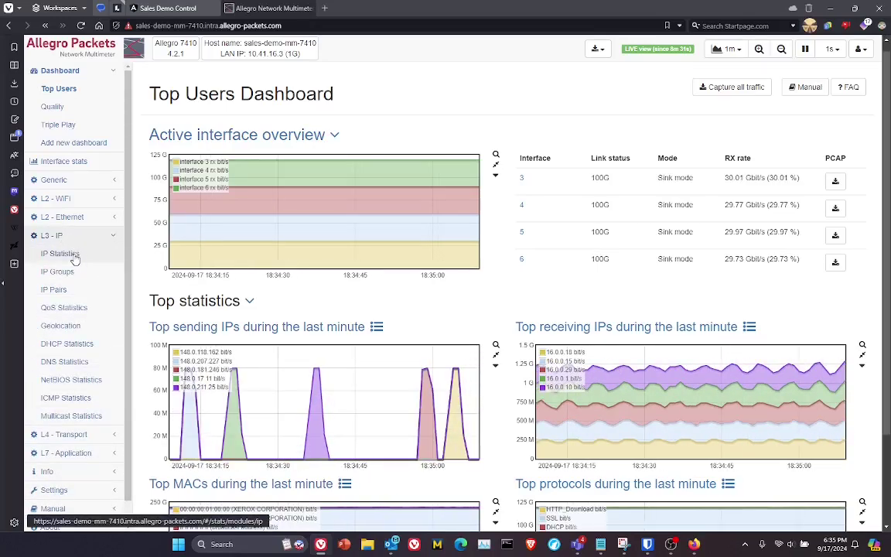
left_click(74, 256)
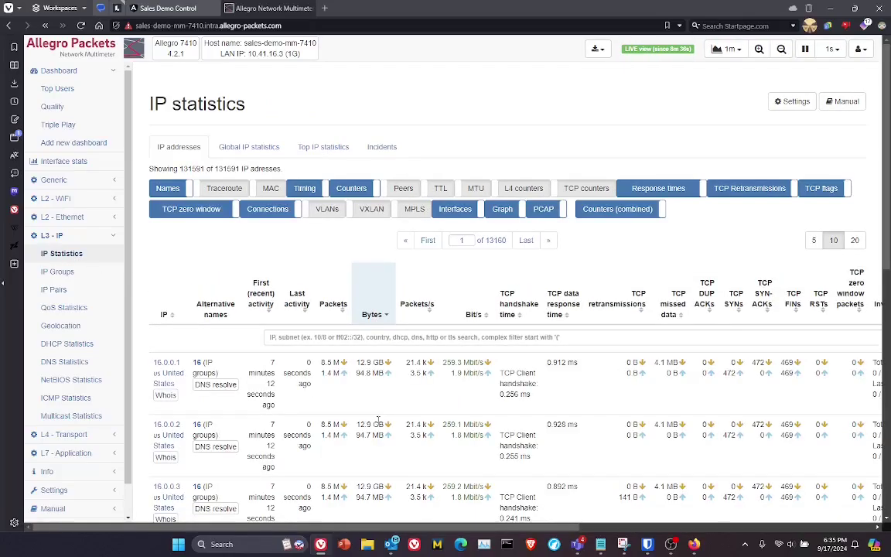
scroll(379, 422, "down", 3)
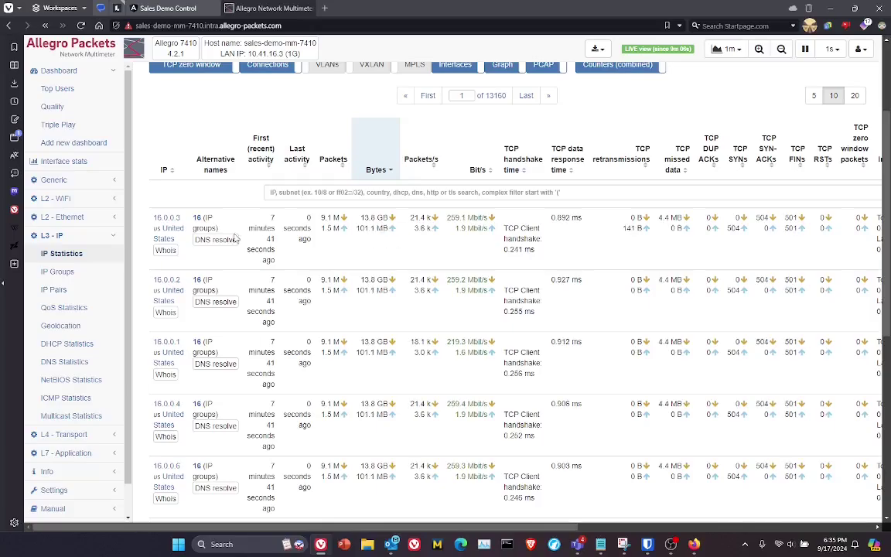
Step: Open the statistics for IP address 16.0.0.3 and review its overview data, including the MTU and new connection graphs
left_click(163, 219)
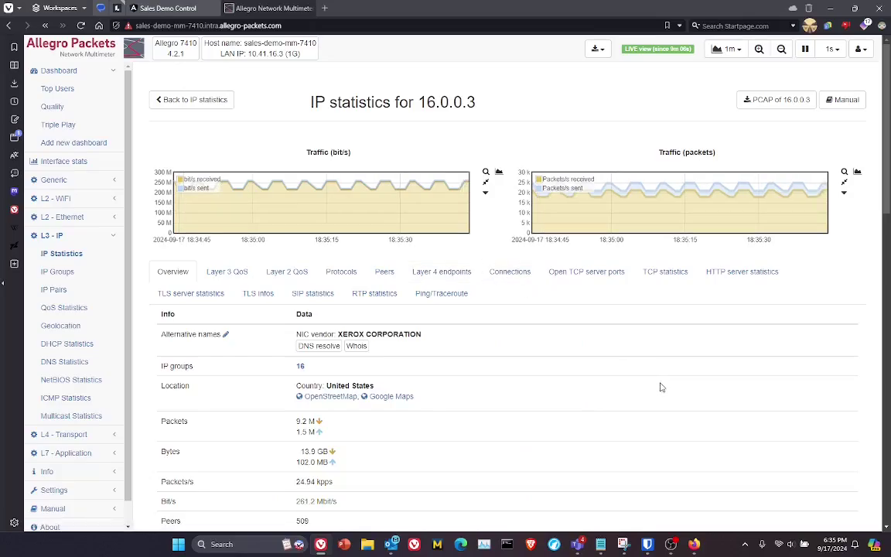
scroll(663, 388, "down", 5)
scroll(662, 388, "down", 2)
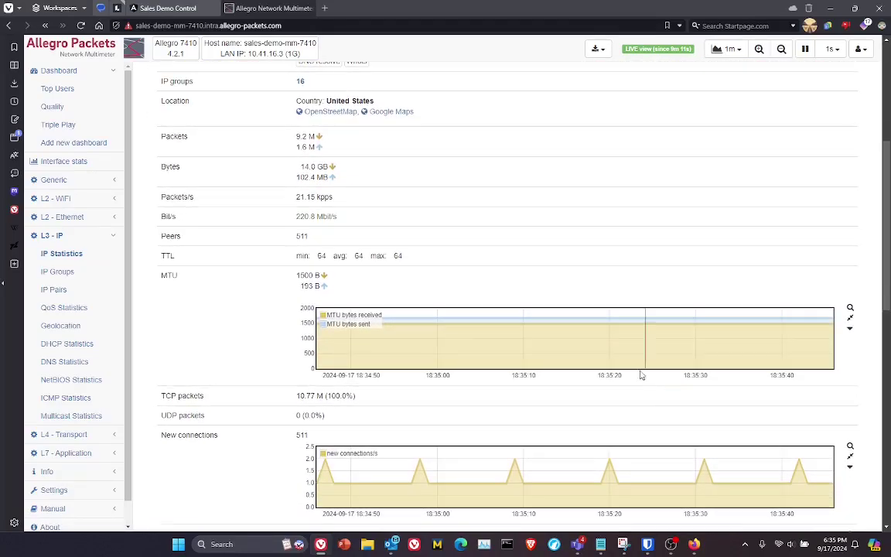
scroll(503, 424, "down", 2)
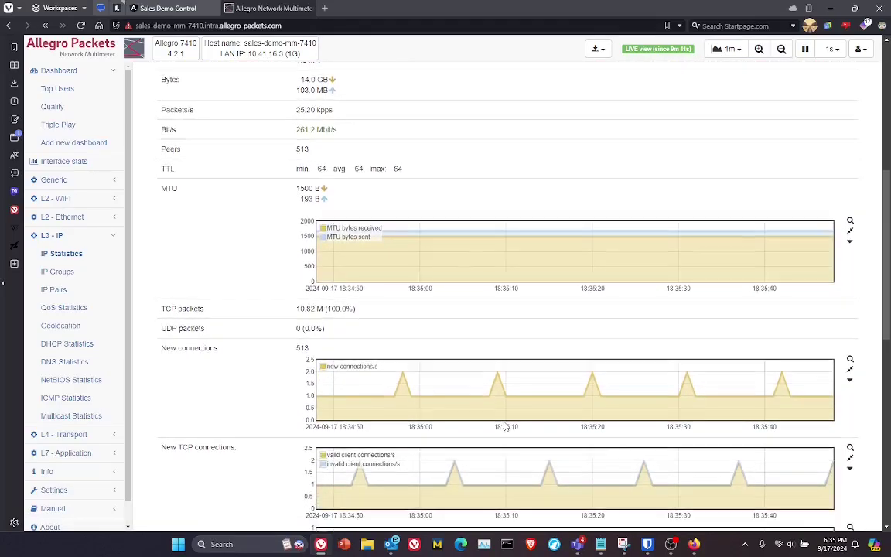
scroll(518, 321, "down", 2)
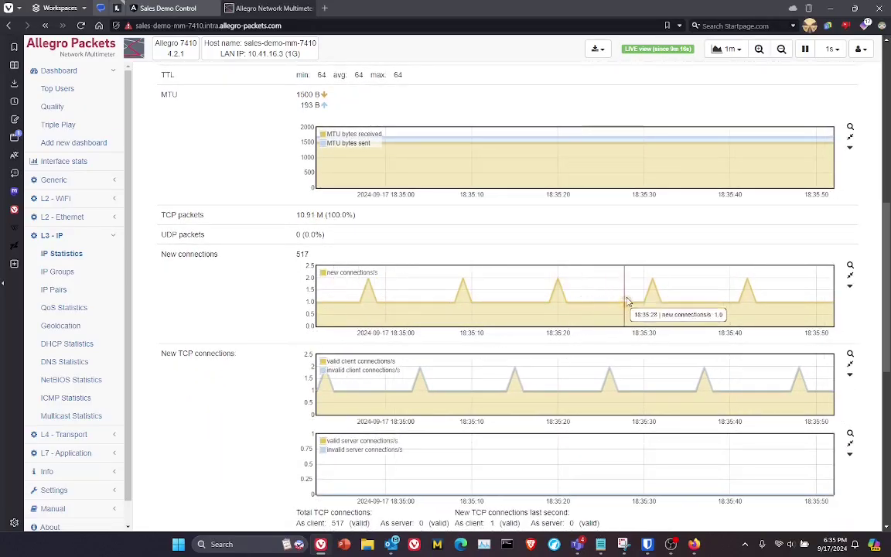
scroll(651, 283, "up", 1)
scroll(650, 283, "up", 8)
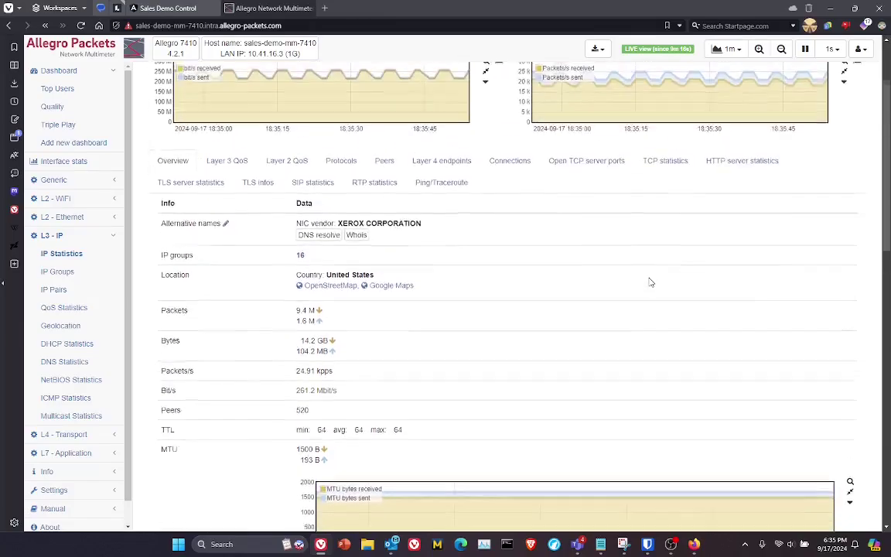
scroll(651, 282, "up", 1)
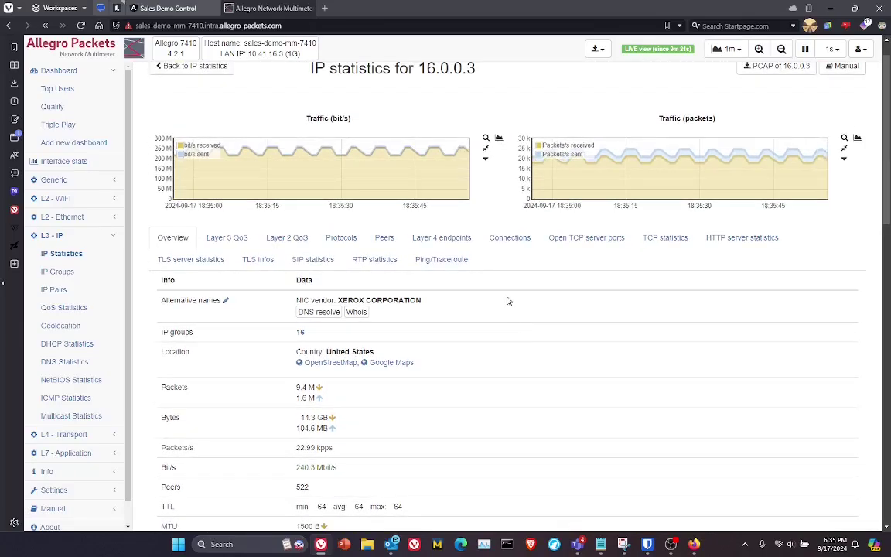
Step: Show the connections of 16.0.0.3 and examine their response times, retransmissions, TCP window figures, metadata and traffic graphs
left_click(514, 240)
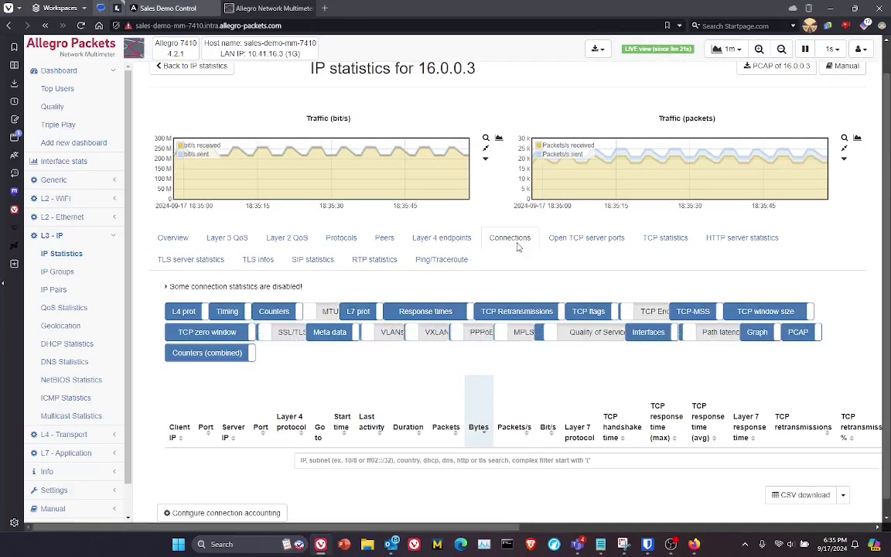
scroll(560, 393, "down", 3)
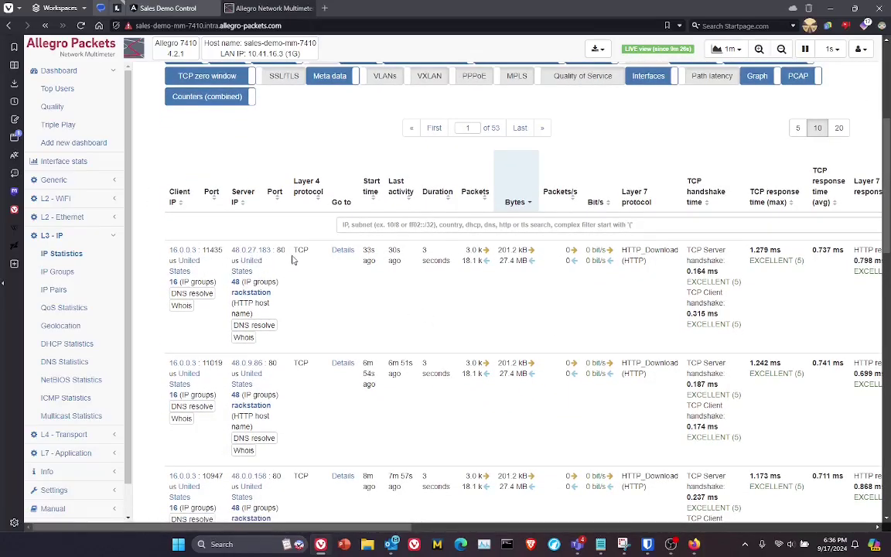
scroll(527, 295, "right", 5)
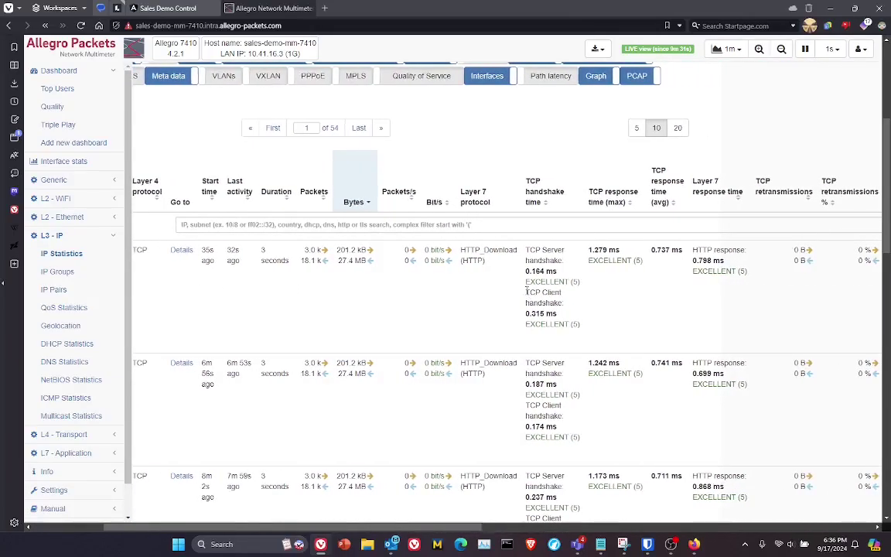
scroll(636, 298, "right", 3)
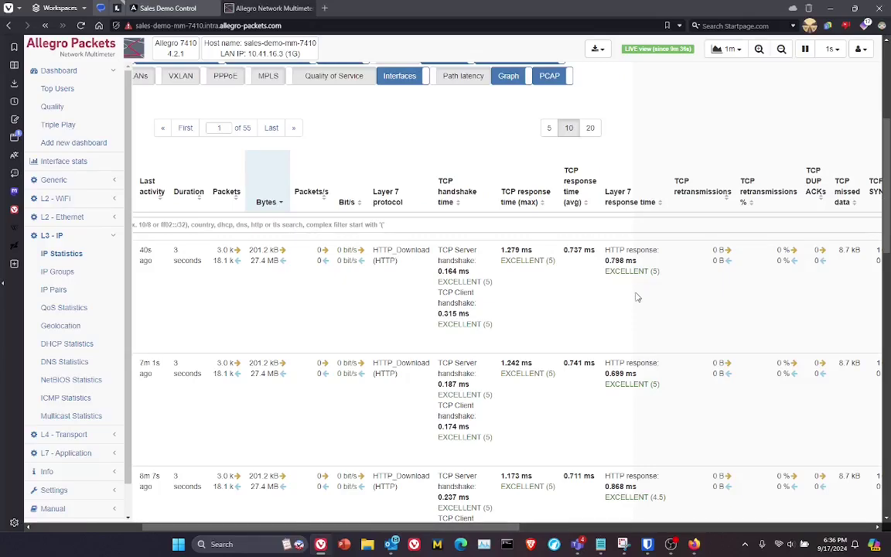
scroll(638, 298, "right", 2)
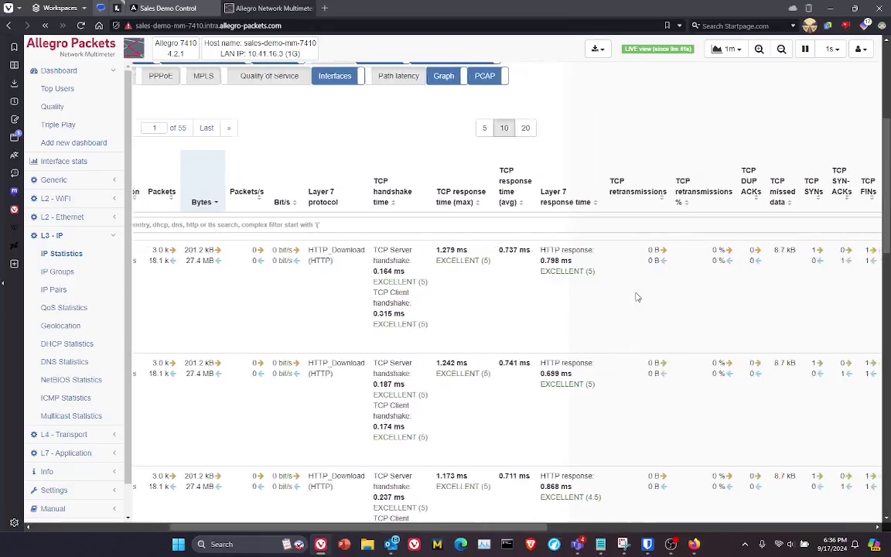
scroll(638, 298, "left", 4)
scroll(637, 297, "right", 5)
scroll(638, 298, "right", 3)
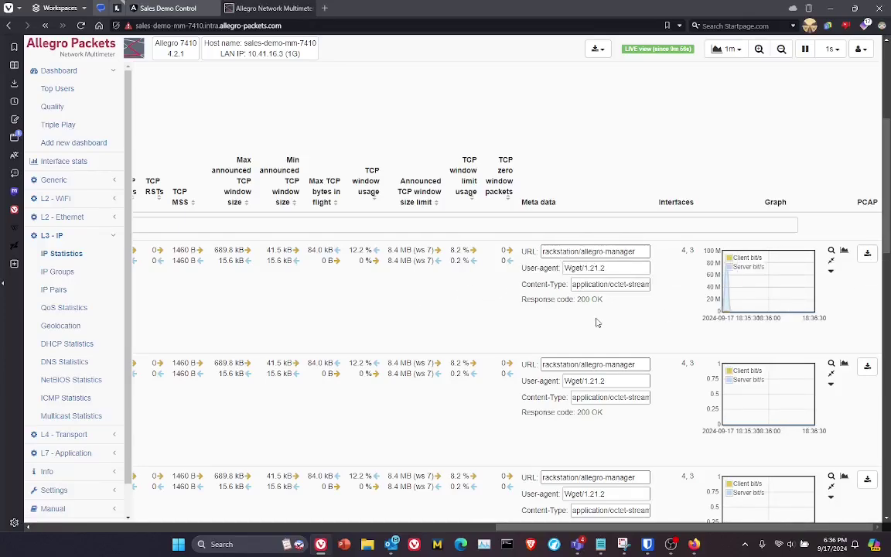
scroll(674, 303, "left", 1)
scroll(673, 303, "right", 1)
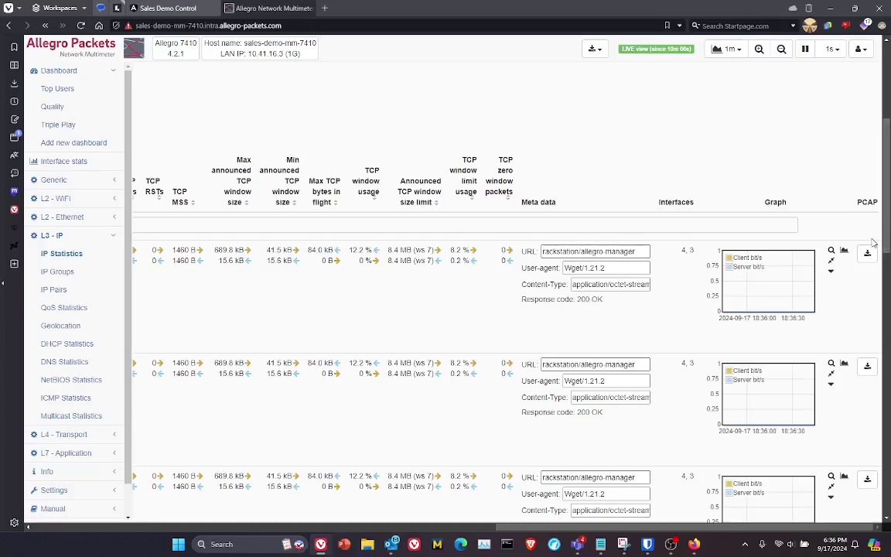
scroll(774, 256, "left", 1)
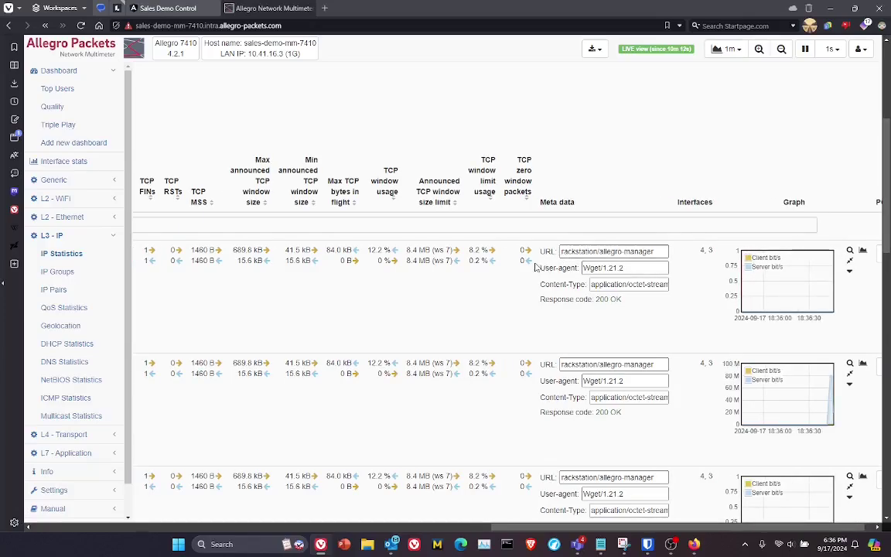
Step: Start a PCAP capture of the first listed connection as a browser download, with start time now and unlimited end time
scroll(526, 267, "right", 1)
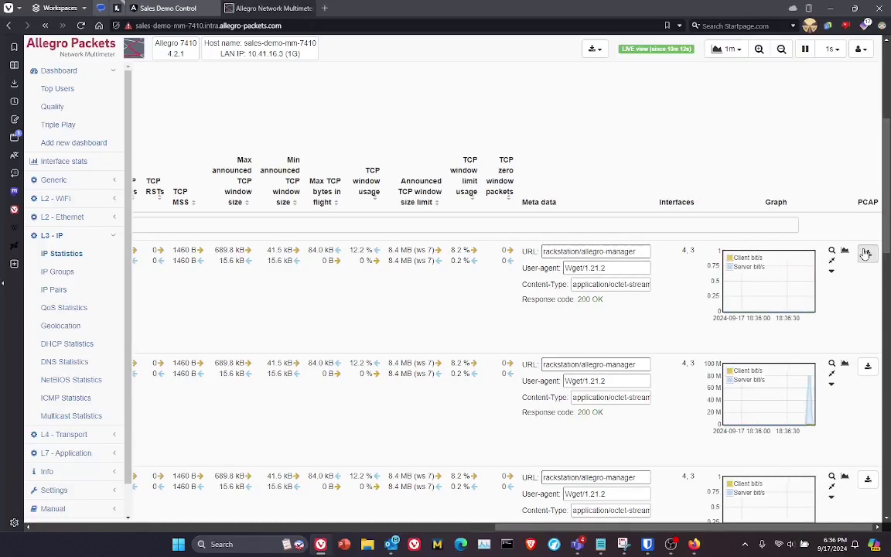
left_click(867, 254)
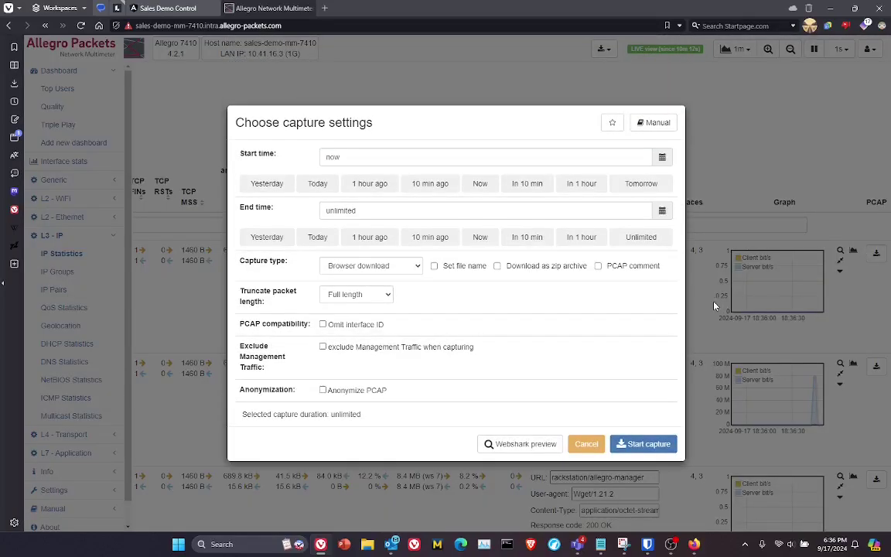
left_click(642, 444)
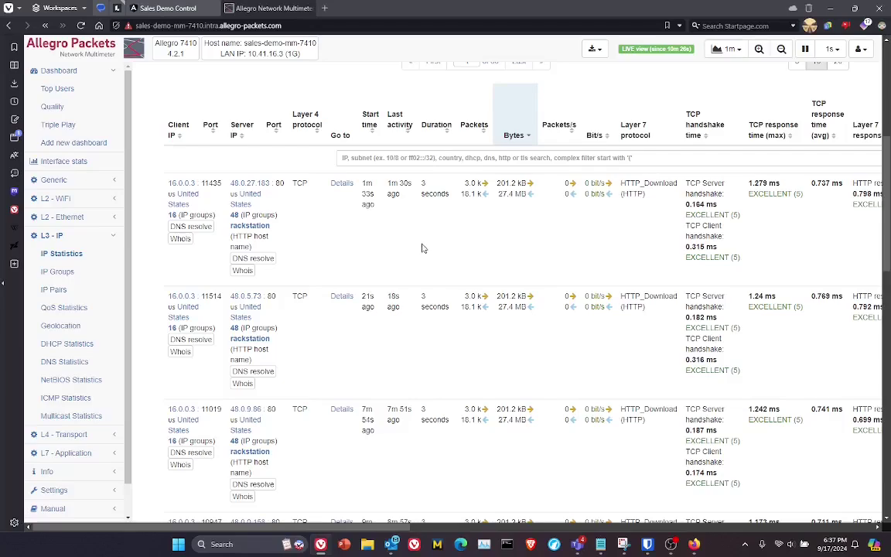
Step: Open the details of the first listed connection of 16.0.0.3 and set the time range to 10 minutes live
left_click(341, 184)
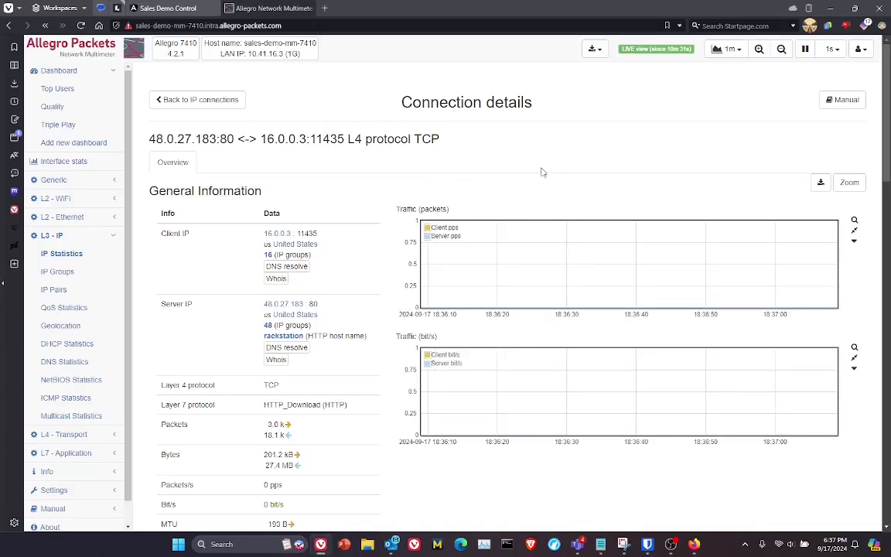
left_click(741, 51)
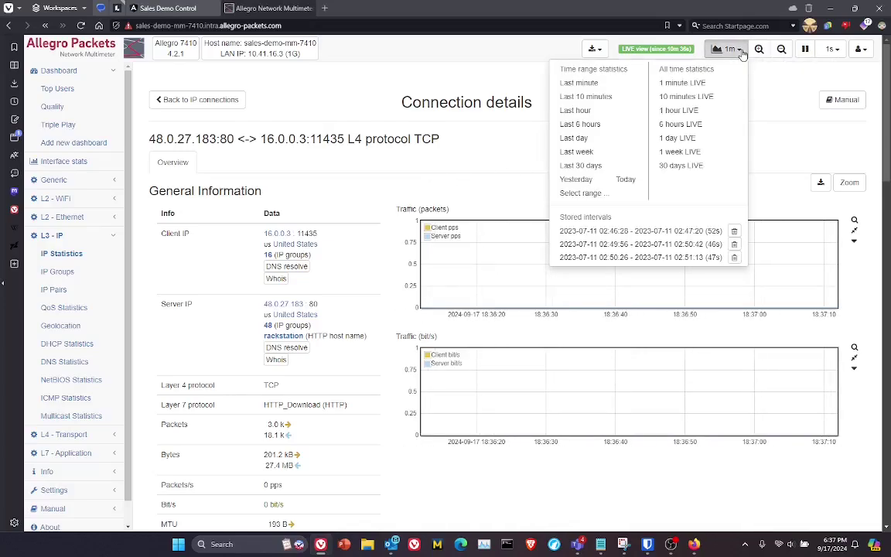
left_click(699, 96)
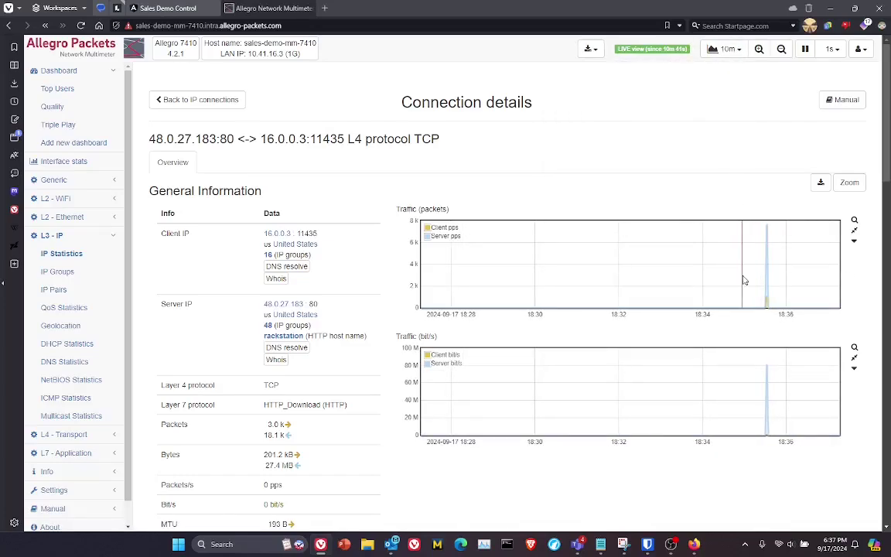
Step: Zoom the time range to the connection's active period and examine its traffic graphs, TCP information and client and server response times
left_click(852, 187)
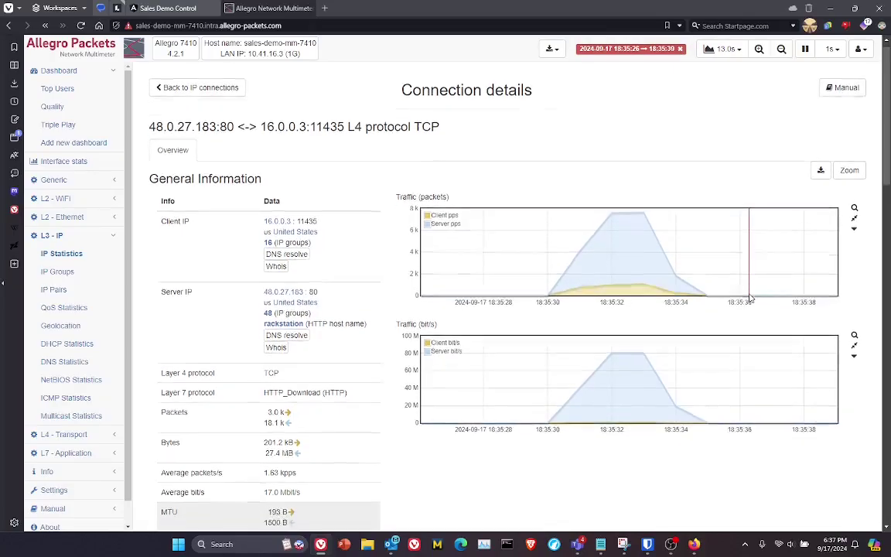
scroll(749, 298, "down", 9)
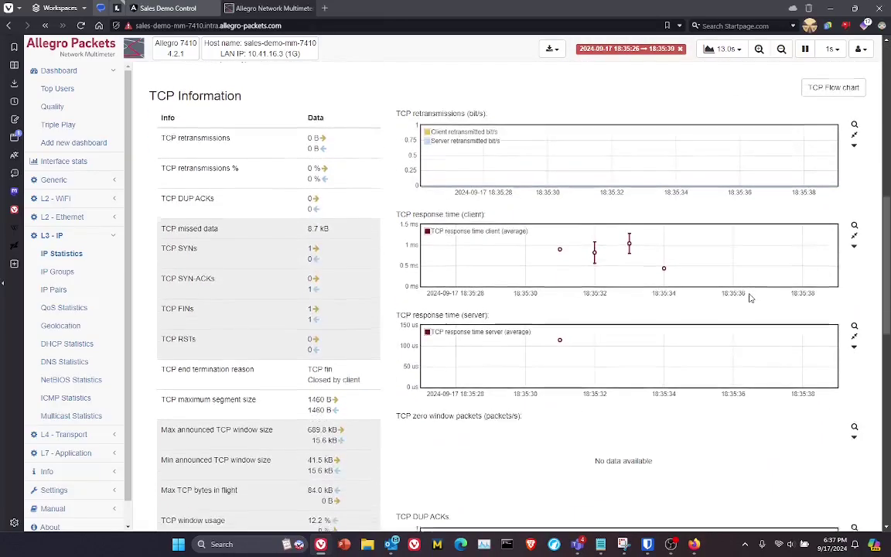
mouse_move(666, 255)
mouse_move(557, 347)
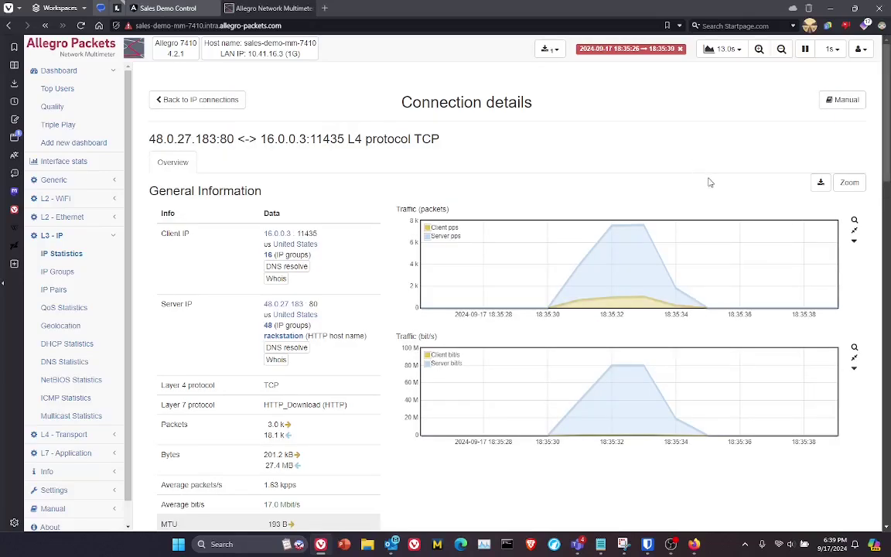
Step: Review the packet capture settings for this connection, including the available capture types, without starting a capture
left_click(821, 183)
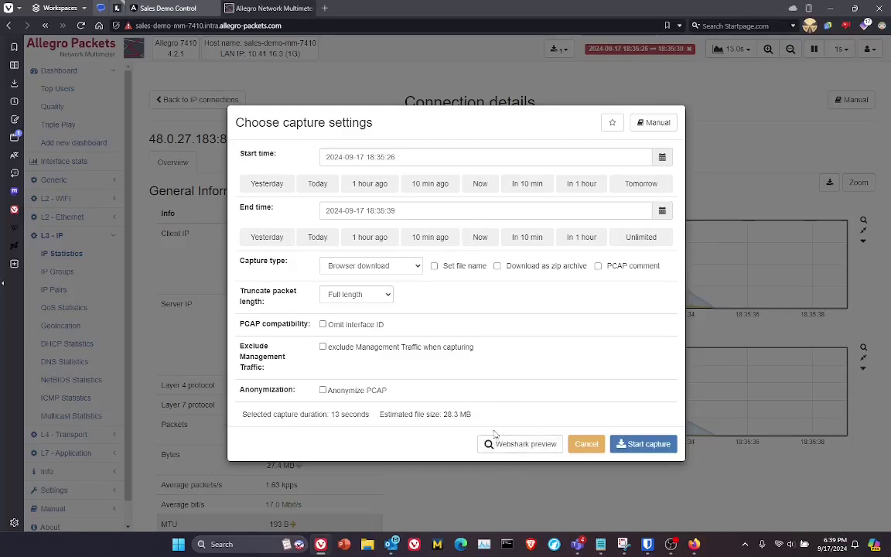
left_click(418, 267)
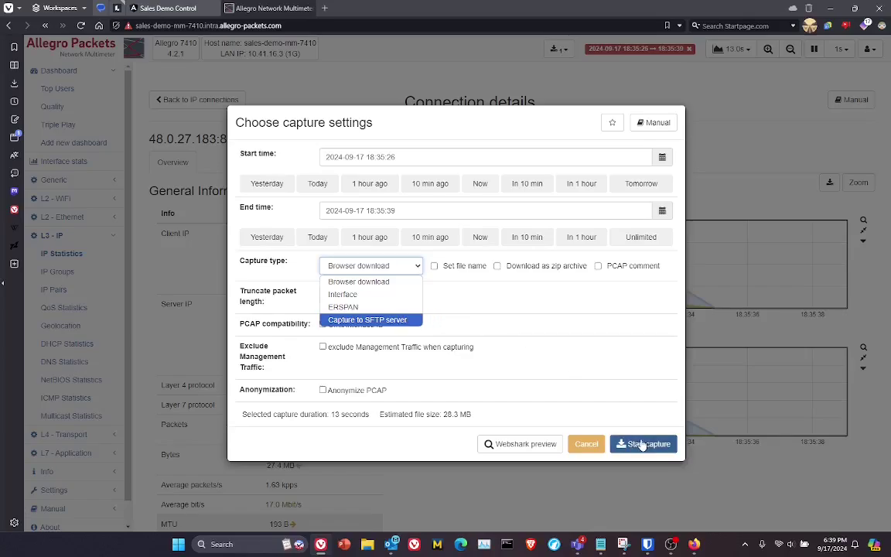
left_click(588, 445)
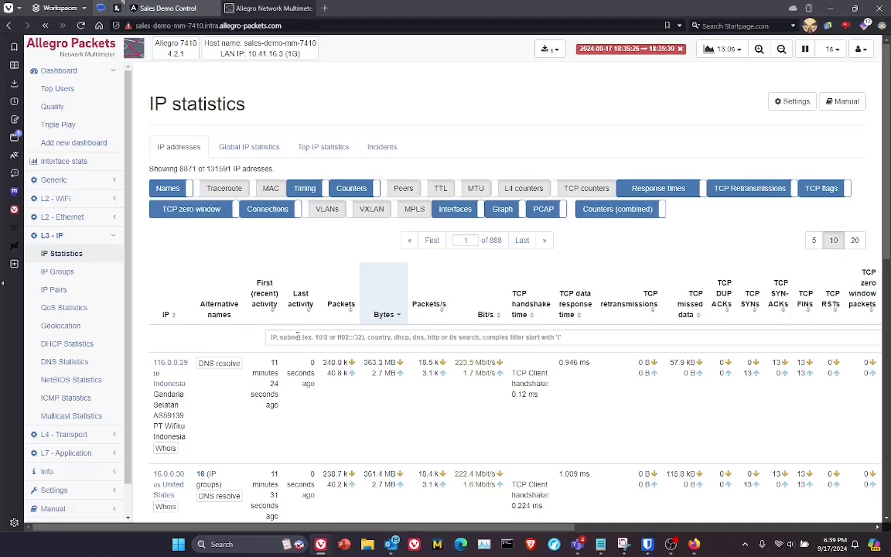
Step: Search the layer 3 IP address statistics for "server"
left_click(297, 337)
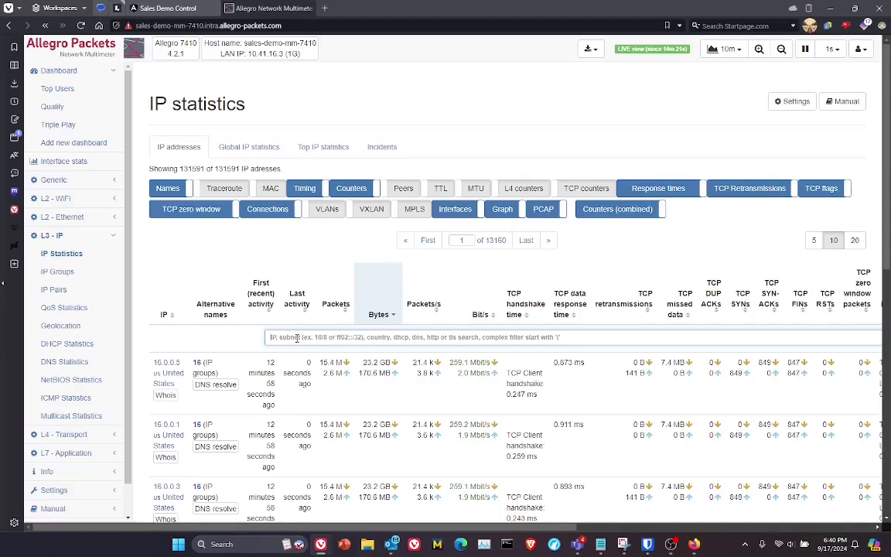
left_click(297, 337)
type("serv")
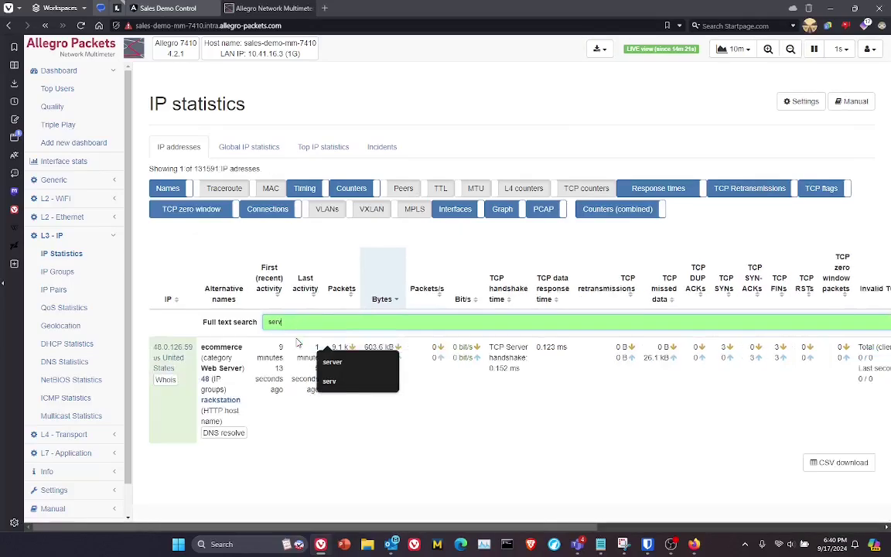
type("er")
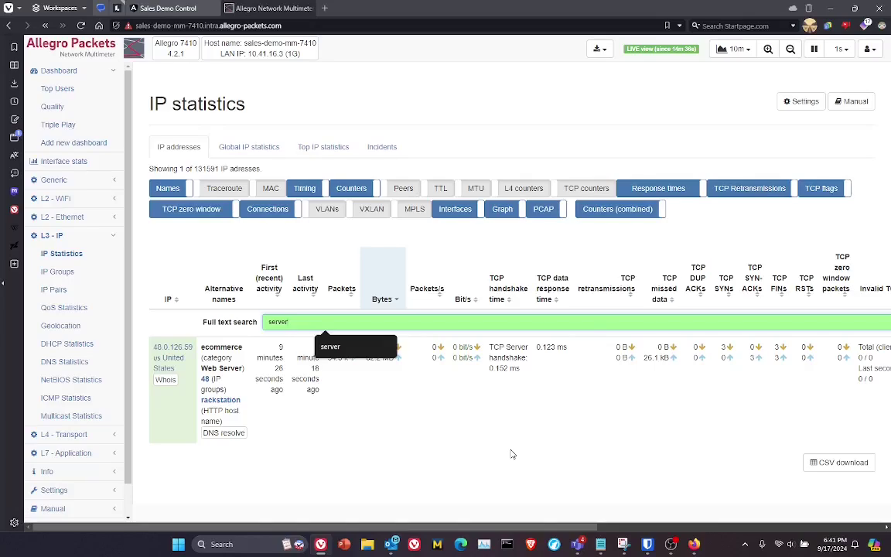
Step: Open the Top Users dashboard and look through the top IPs, MACs and protocols graphs
left_click(67, 89)
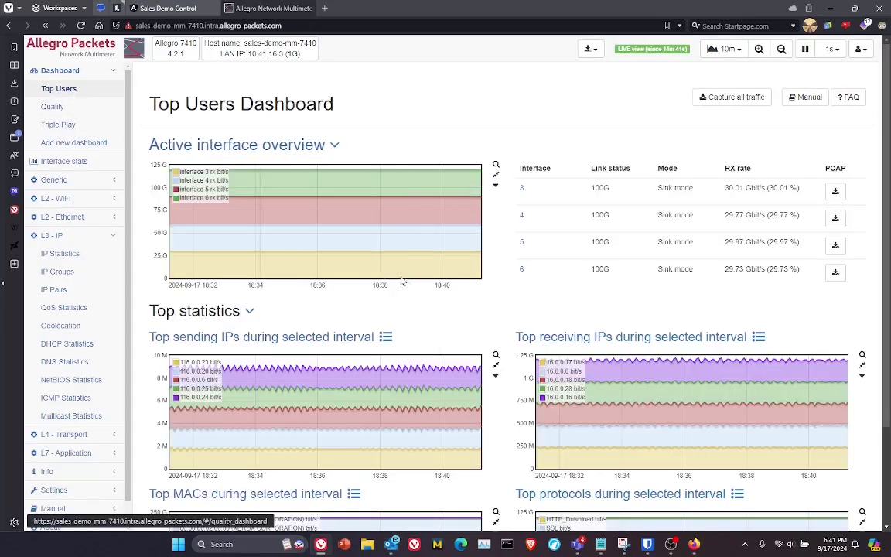
scroll(402, 282, "down", 3)
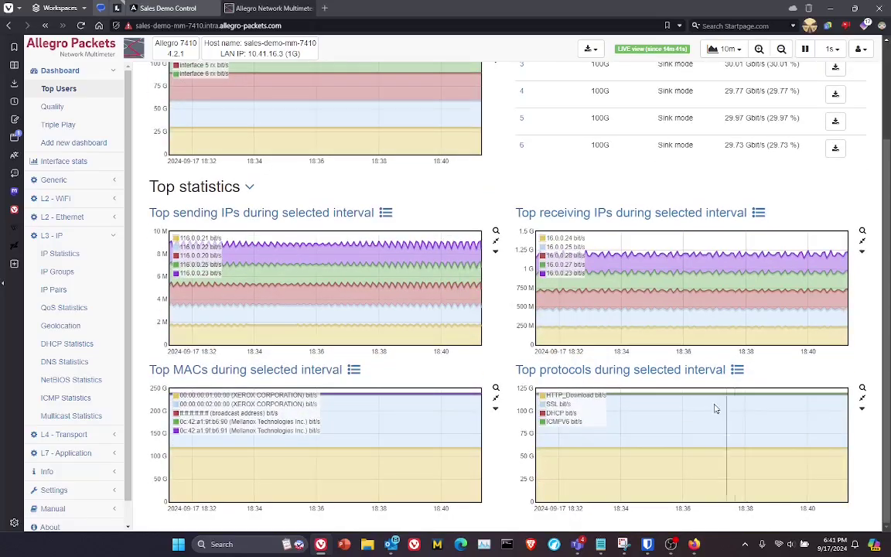